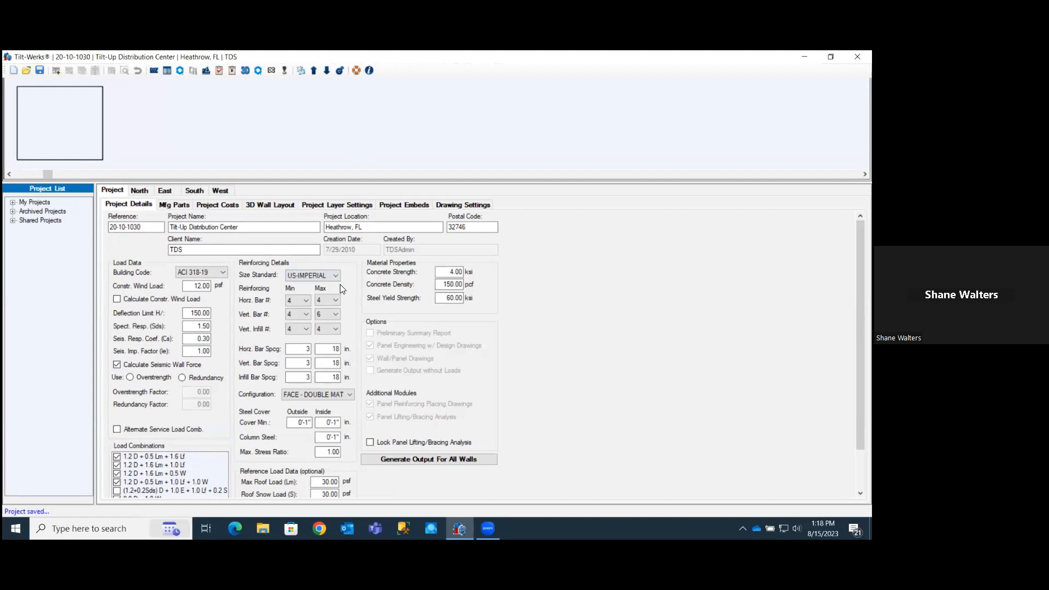
# Step: Review the panel layouts of the North, East, South and West walls, and the North wall's geometry elements
pyautogui.click(140, 192)
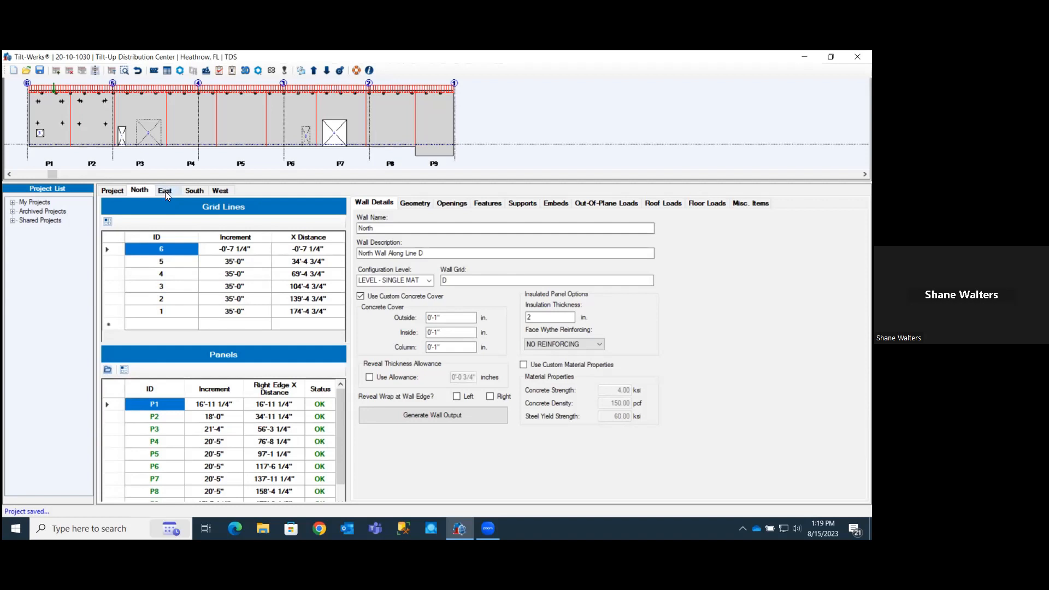
pyautogui.click(166, 193)
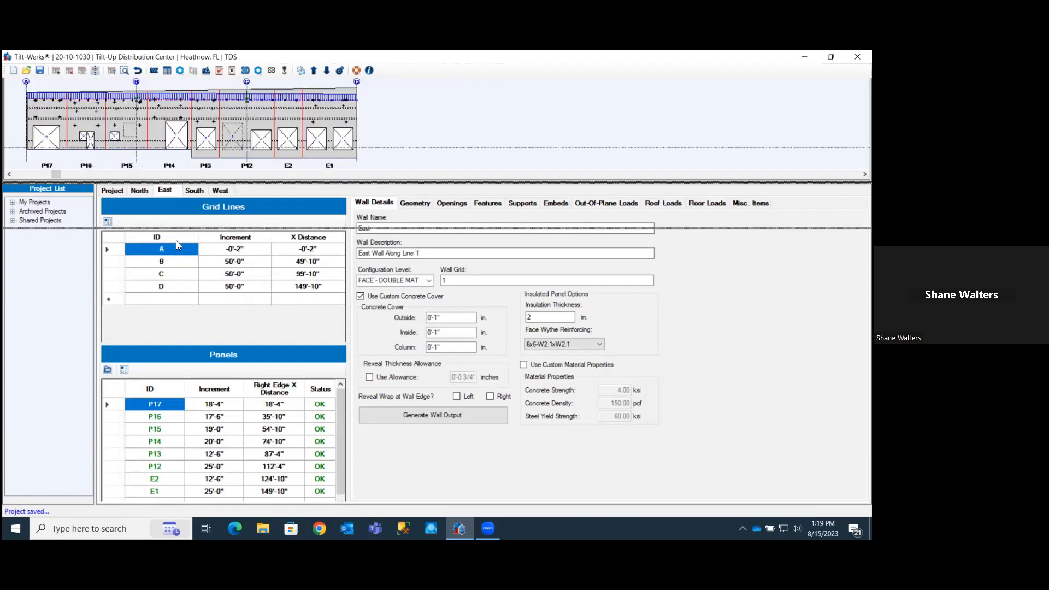
pyautogui.click(200, 252)
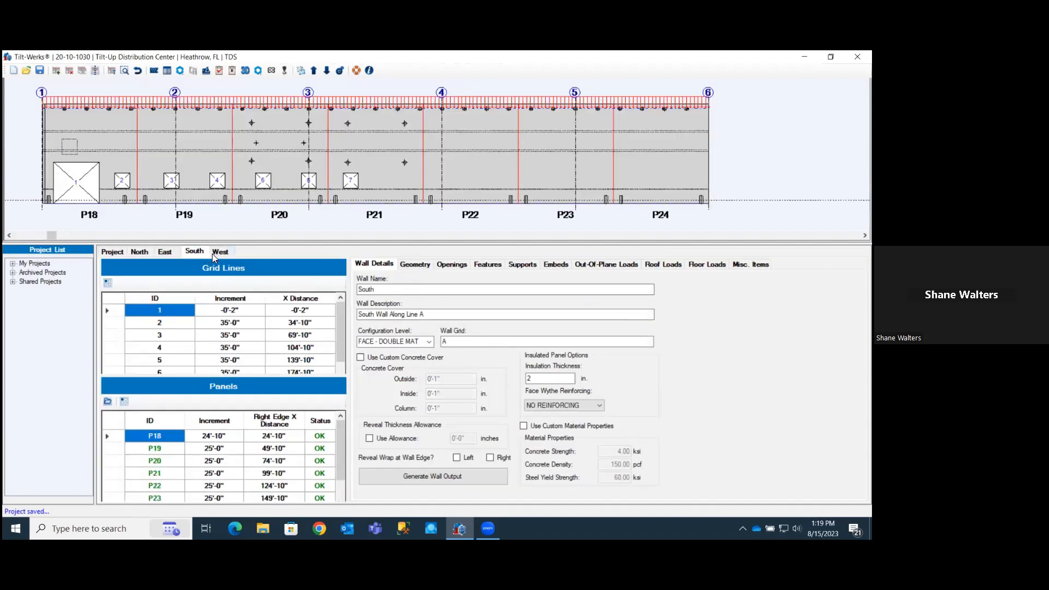
pyautogui.click(214, 253)
pyautogui.click(194, 252)
pyautogui.click(167, 252)
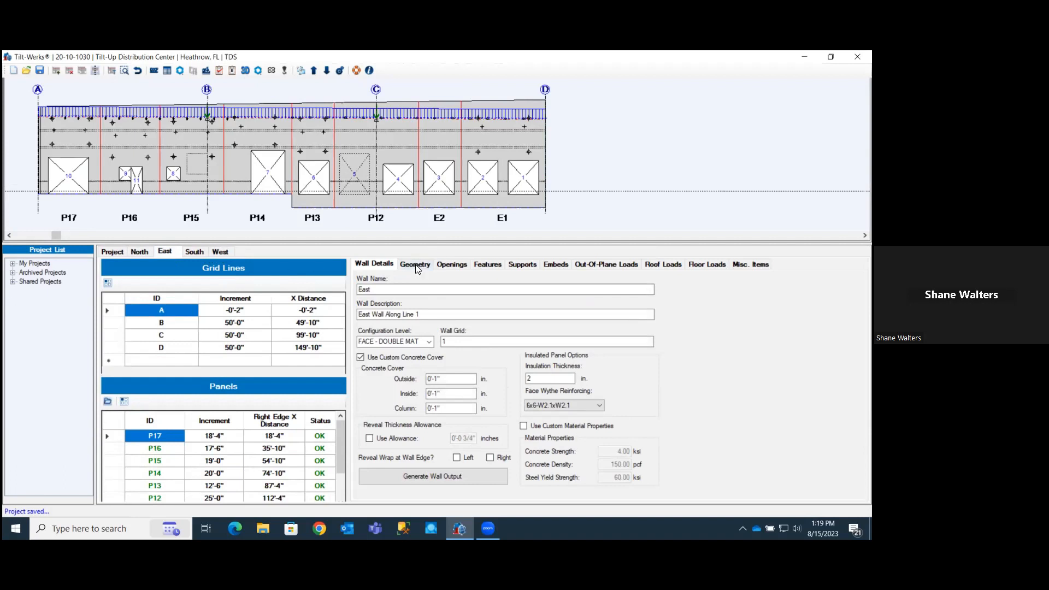
pyautogui.click(140, 252)
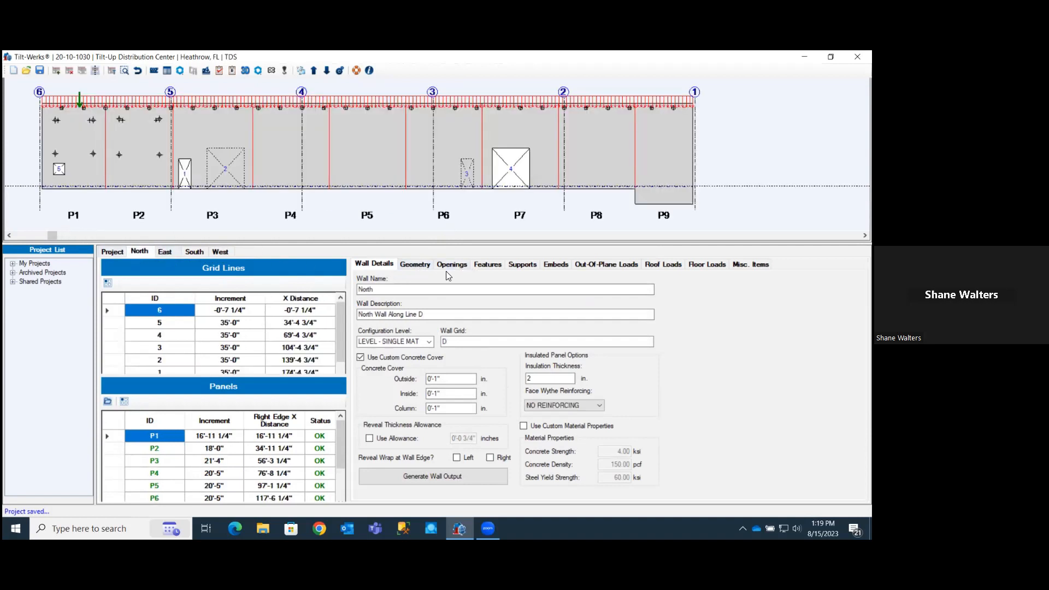
pyautogui.click(424, 267)
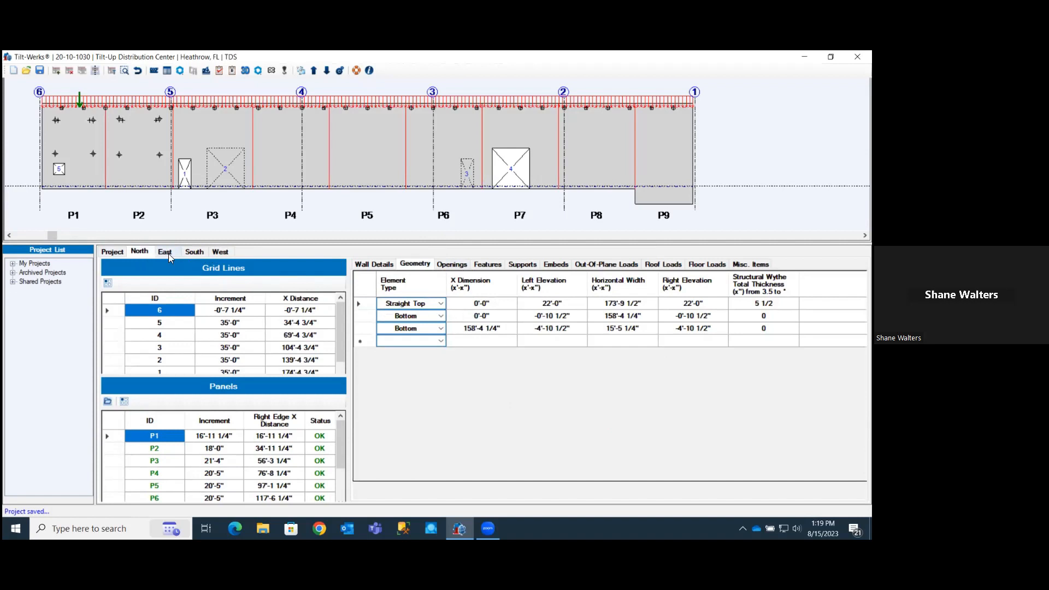
# Step: Review the project's manufacturer parts settings from lift inserts and braces through to slab accessories
pyautogui.click(112, 252)
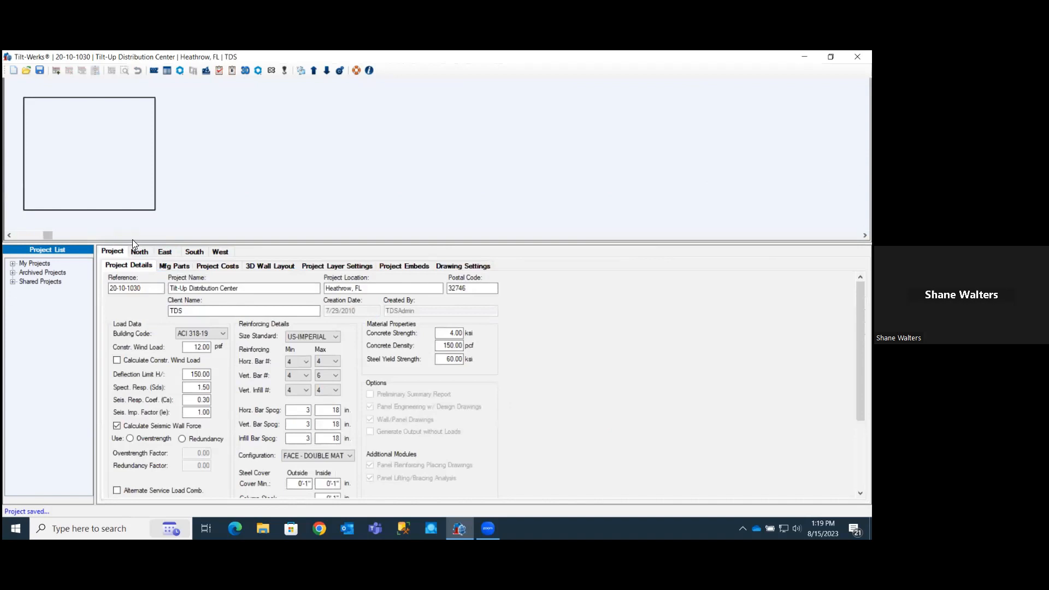
pyautogui.moveTo(135, 243)
pyautogui.mouseDown()
pyautogui.moveTo(132, 160)
pyautogui.moveTo(132, 181)
pyautogui.mouseUp()
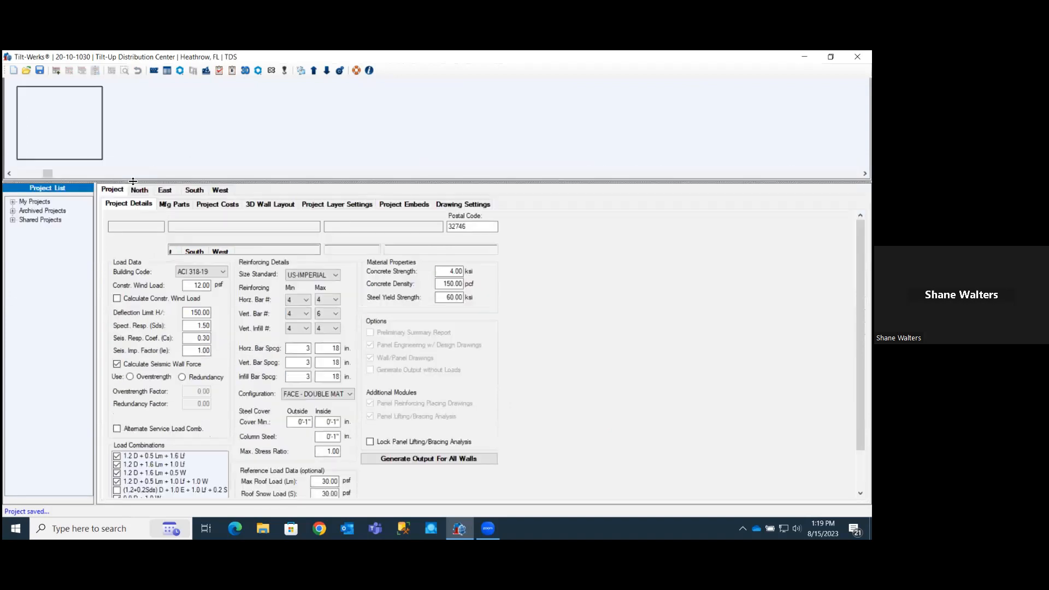
pyautogui.click(182, 206)
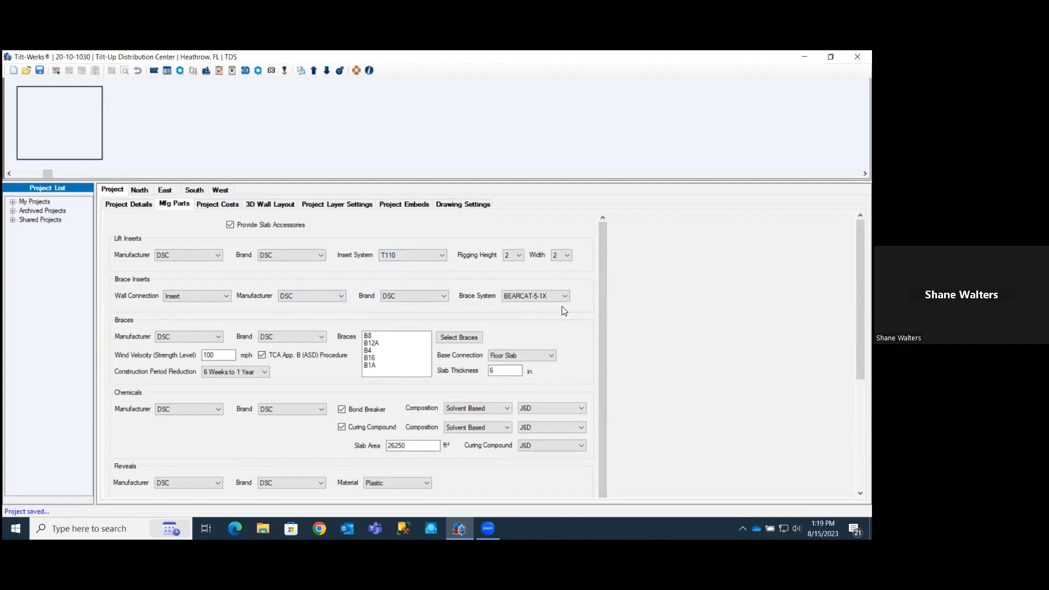
pyautogui.moveTo(603, 285); pyautogui.dragTo(606, 309)
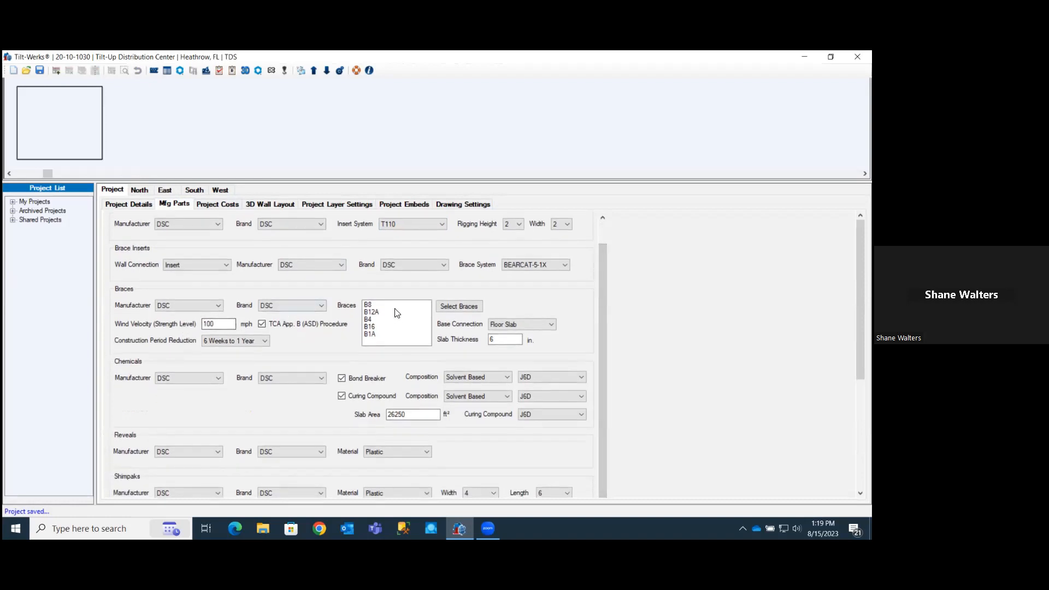
pyautogui.moveTo(602, 308); pyautogui.dragTo(606, 328)
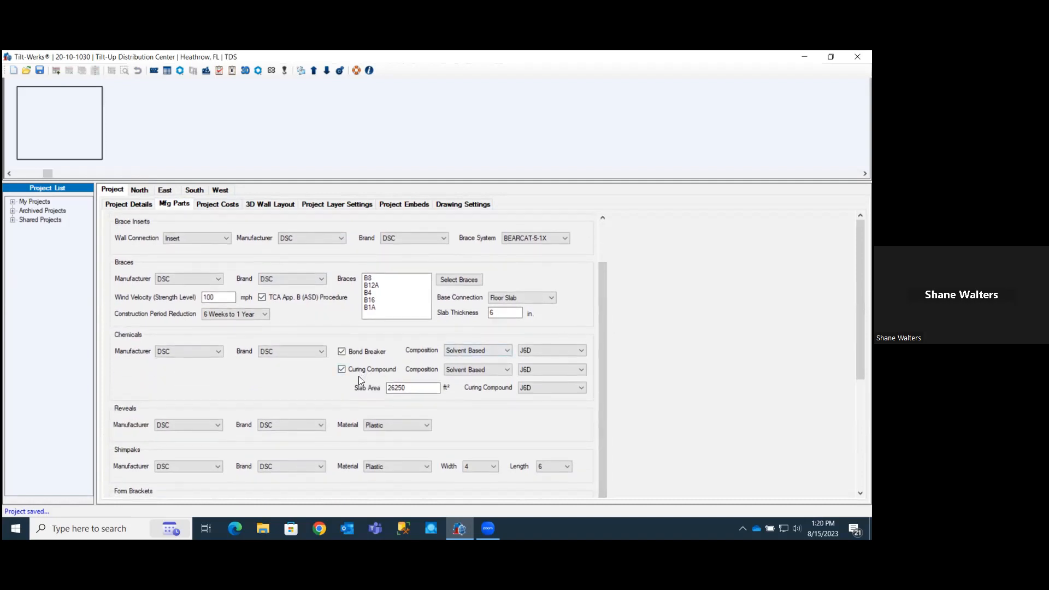
pyautogui.moveTo(601, 283); pyautogui.dragTo(458, 246)
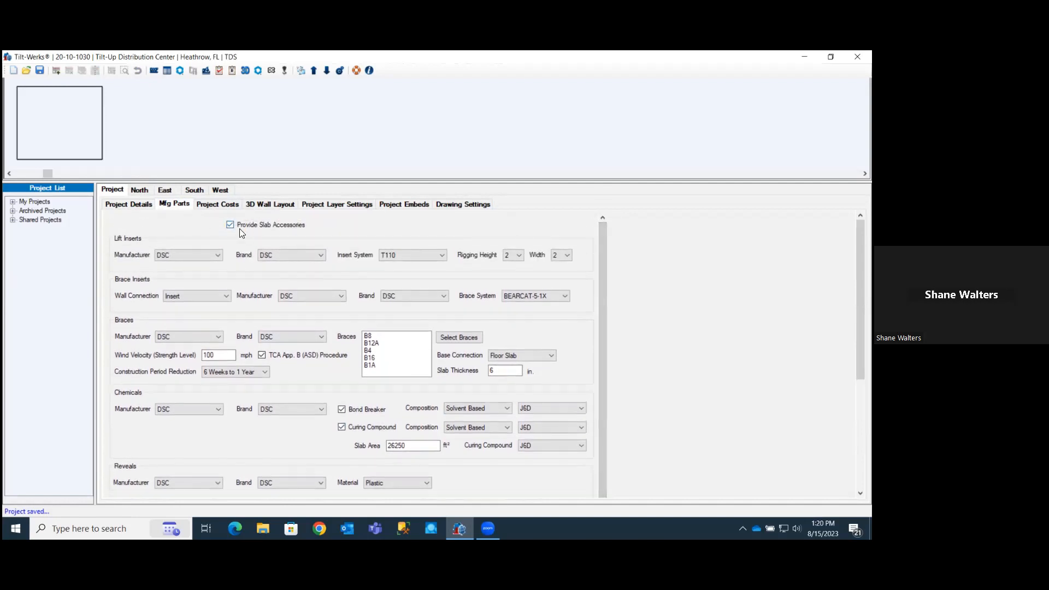
pyautogui.moveTo(602, 257); pyautogui.dragTo(623, 467)
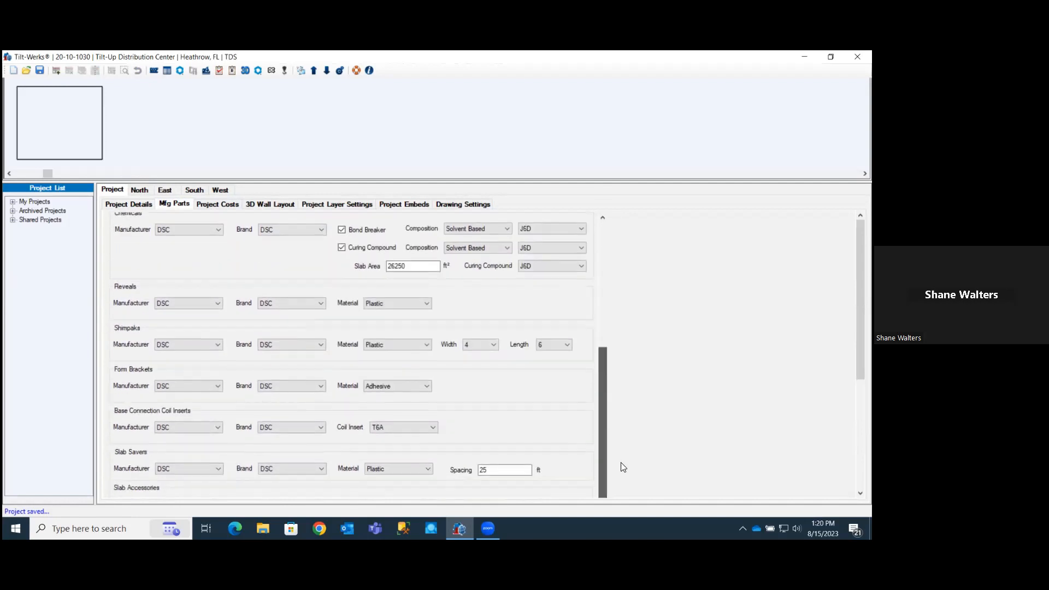
pyautogui.moveTo(861, 299); pyautogui.dragTo(861, 407)
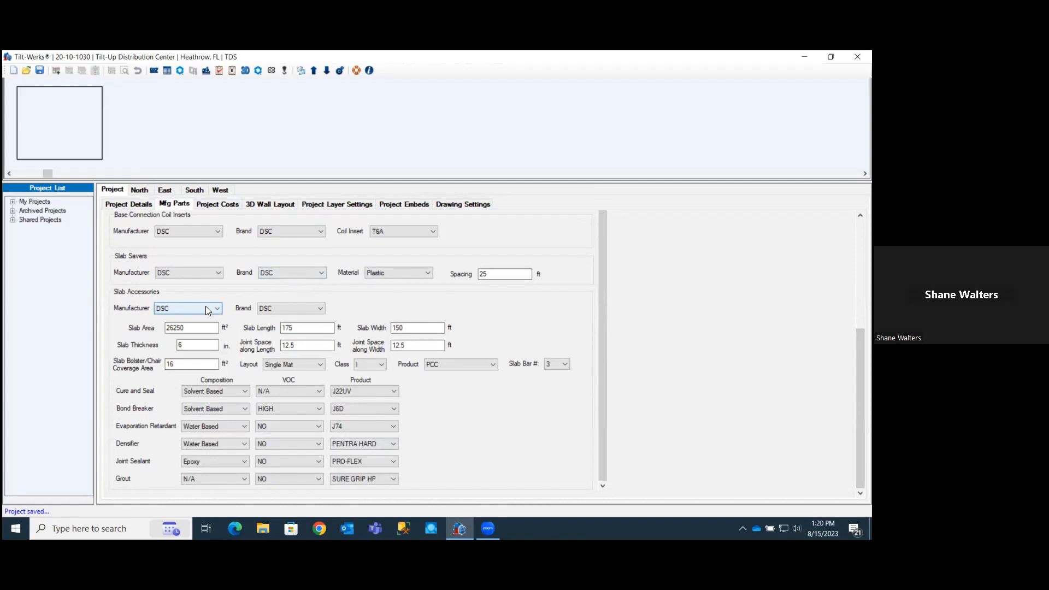
# Step: Check the slab area and the available layout and class options for the slab accessories
pyautogui.moveTo(189, 329); pyautogui.dragTo(163, 333)
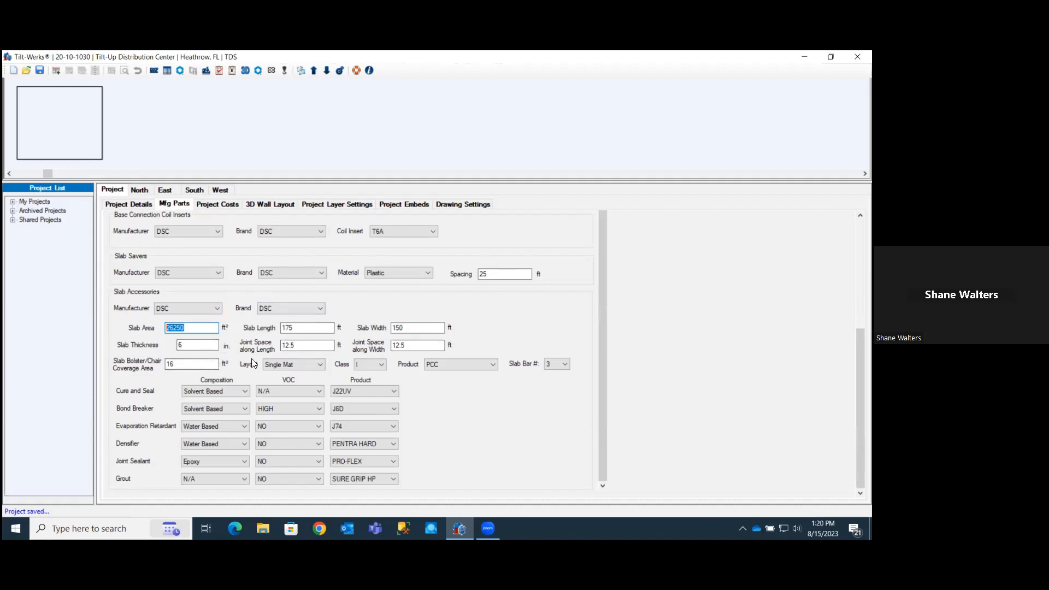
pyautogui.click(322, 364)
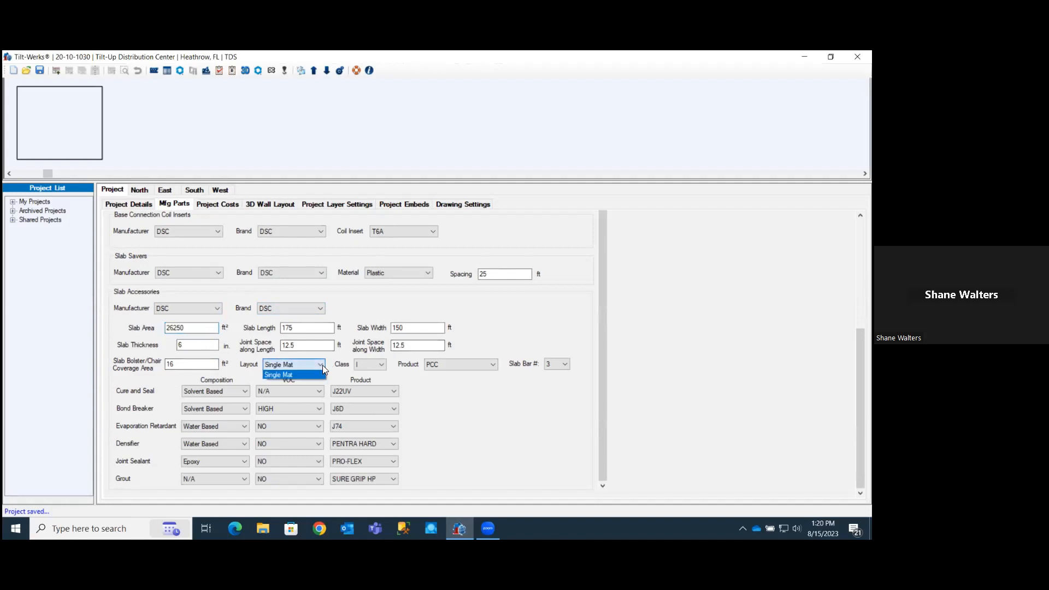
pyautogui.click(381, 365)
pyautogui.click(382, 365)
pyautogui.click(382, 365)
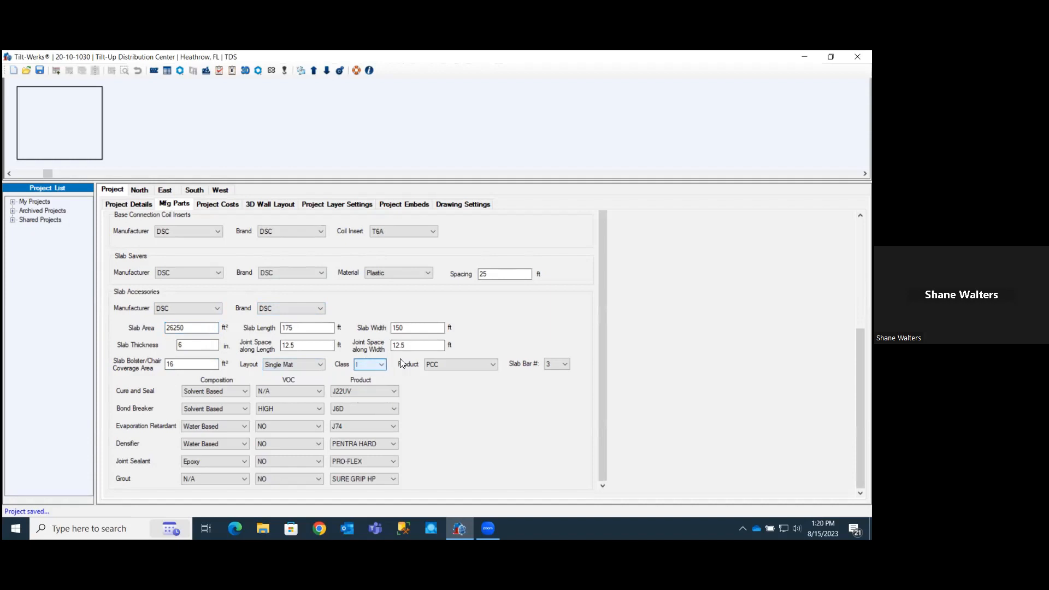
# Step: Choose PCC as the slab accessories product and 3 as the slab bar number
pyautogui.click(467, 365)
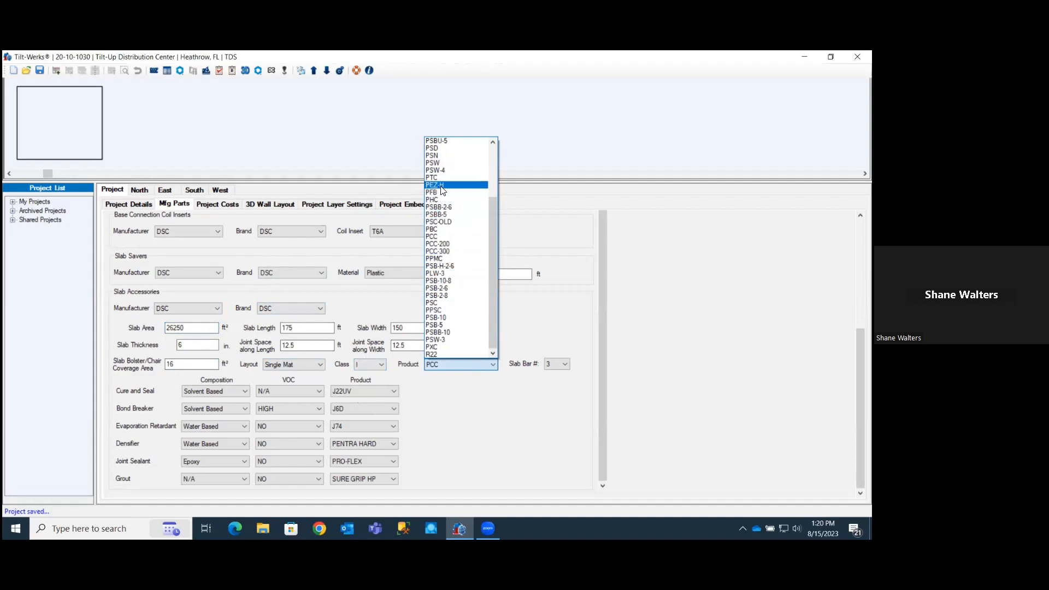
pyautogui.click(451, 237)
pyautogui.click(557, 365)
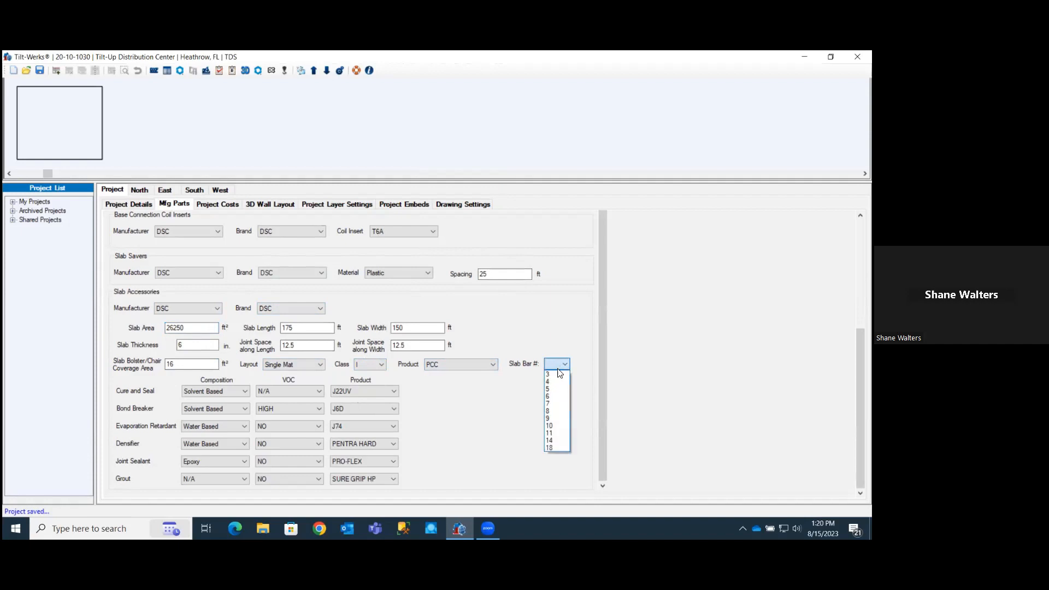
pyautogui.click(556, 375)
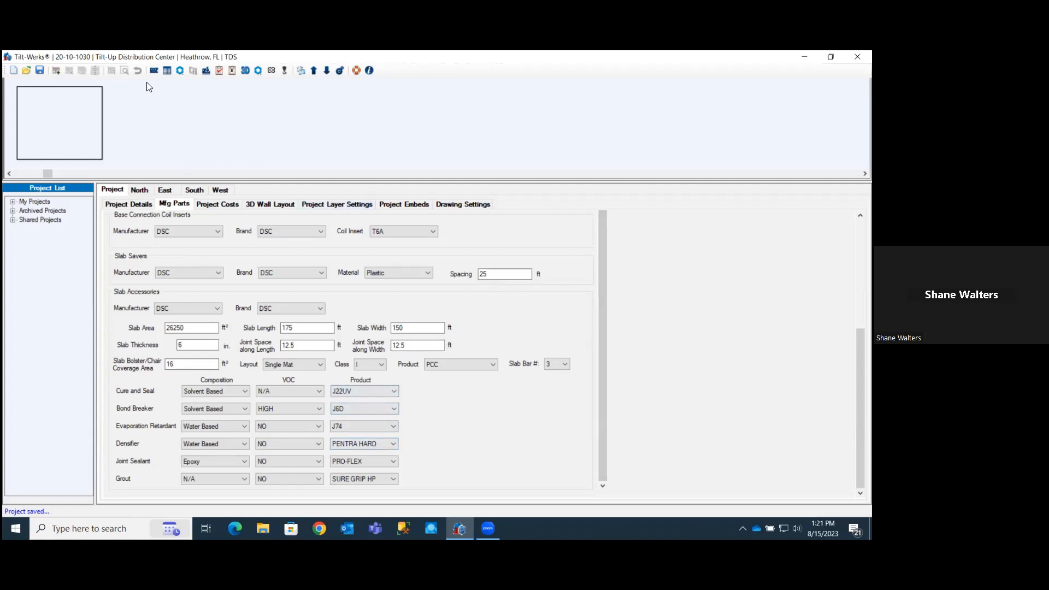
# Step: Generate the estimated Dayton materials summary report for the entire project and maximize the report
pyautogui.click(180, 71)
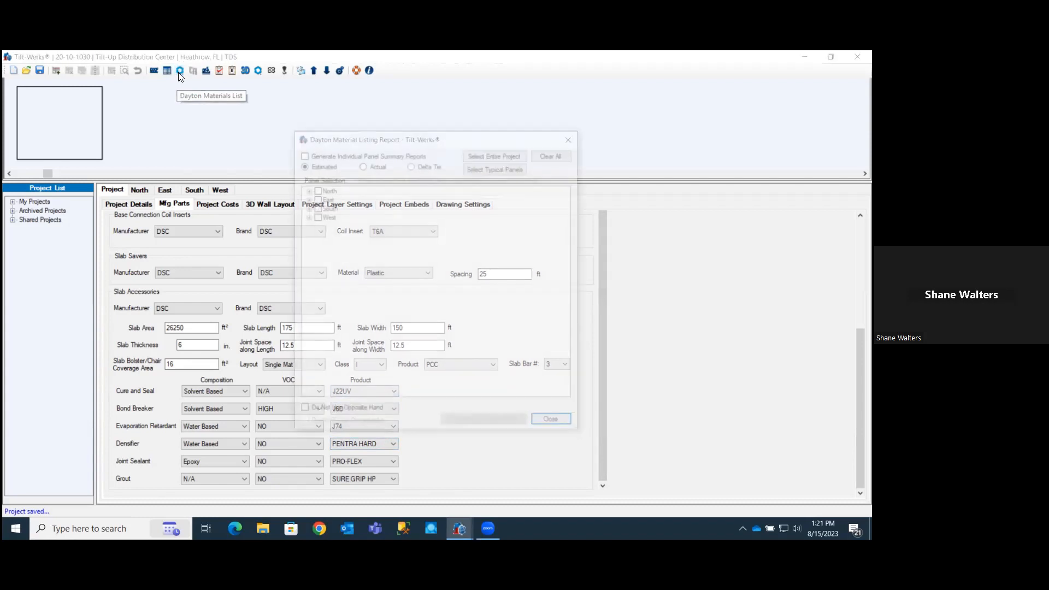
pyautogui.click(490, 155)
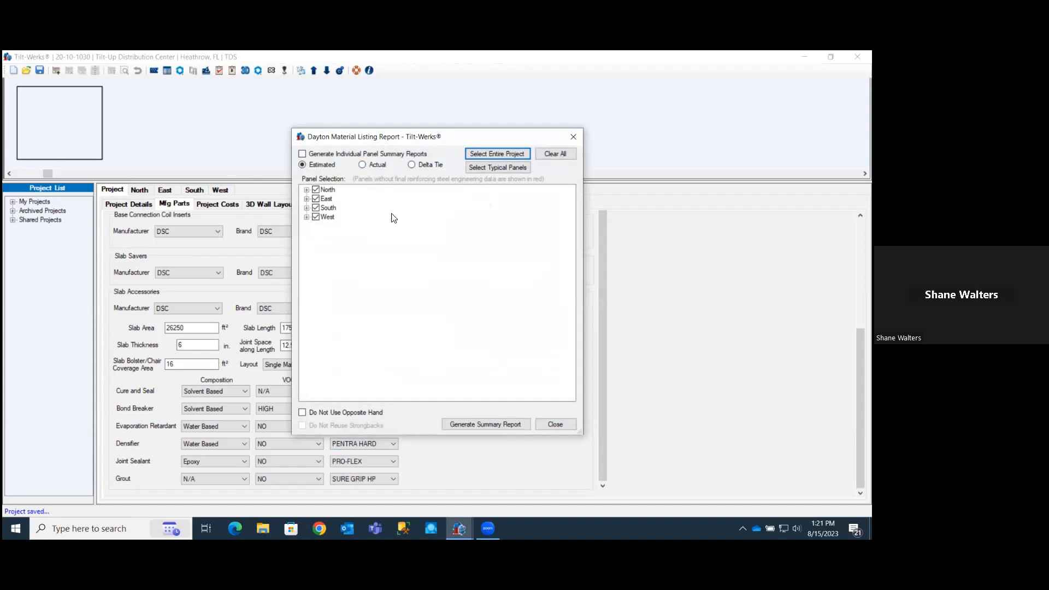
pyautogui.click(504, 421)
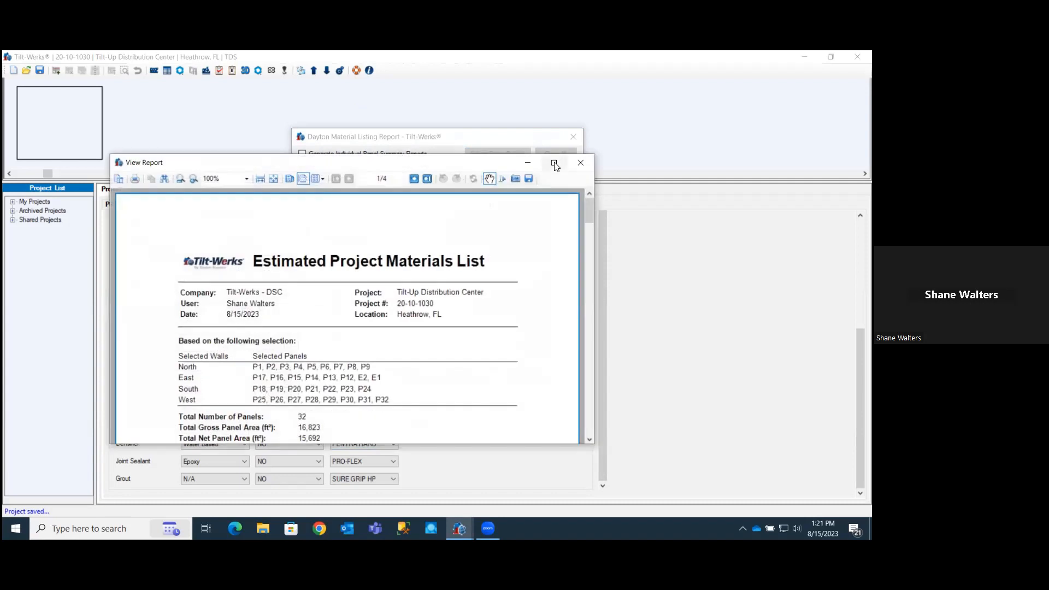
pyautogui.click(554, 164)
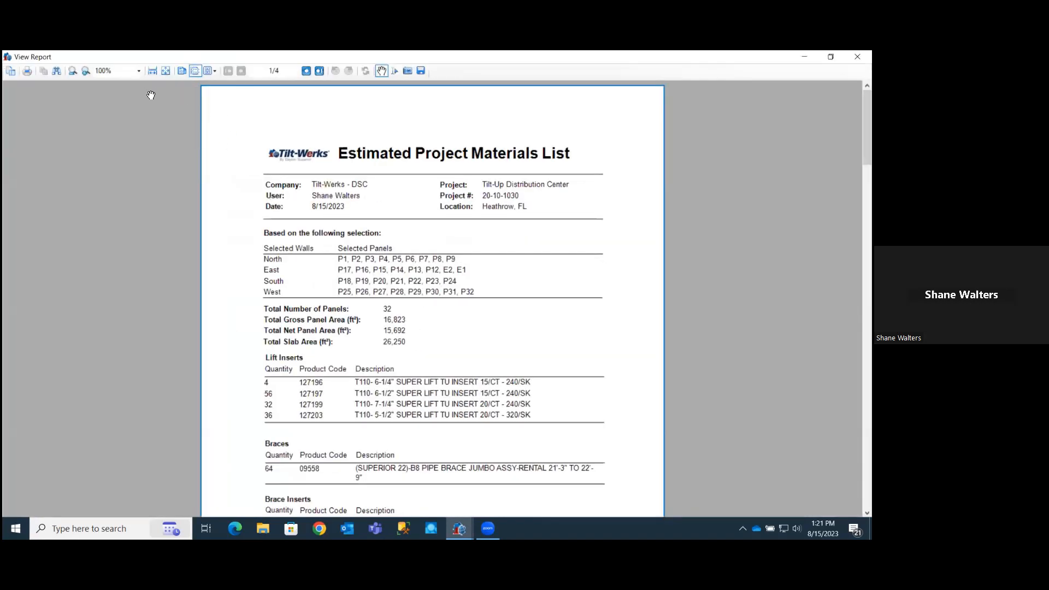
# Step: Examine the Estimated Project Materials List through its slab accessories page, and close the report and its setup dialog
pyautogui.scroll(-1, 416, 296)
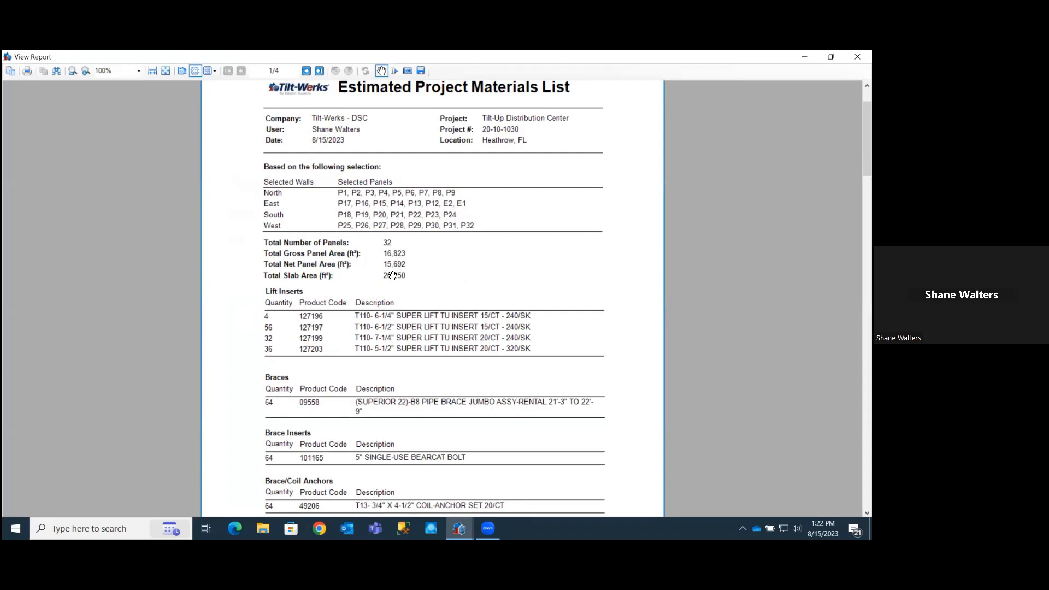
pyautogui.scroll(-1, 416, 291)
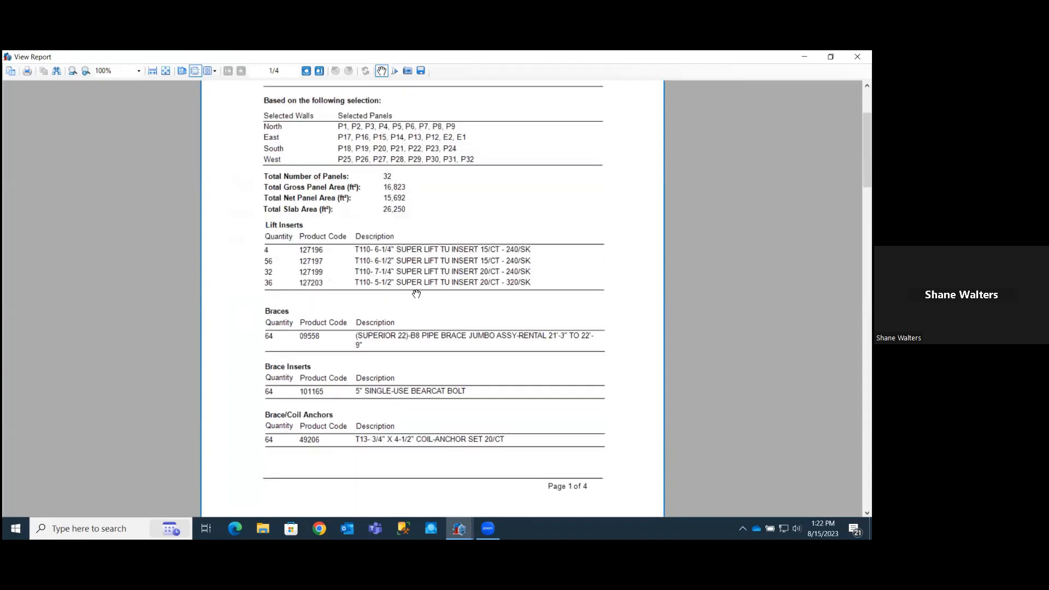
pyautogui.scroll(-1, 393, 304)
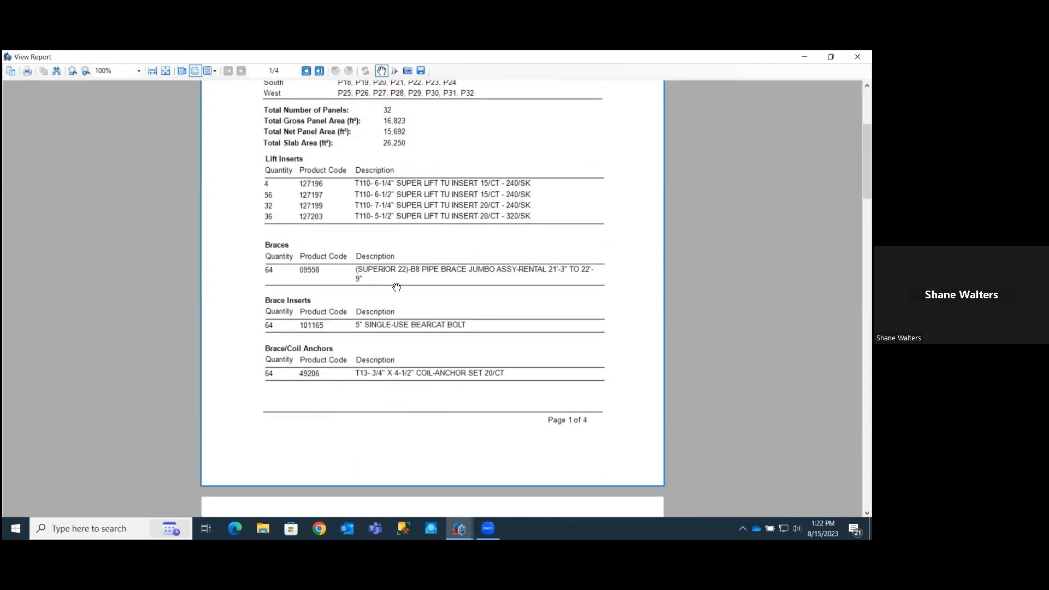
pyautogui.scroll(-6, 376, 272)
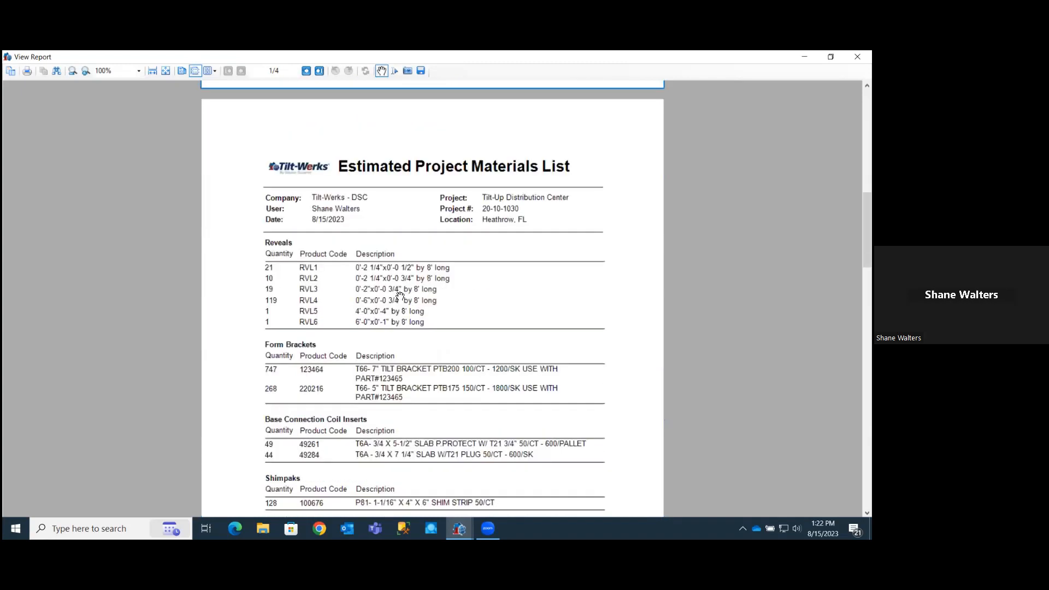
pyautogui.scroll(-6, 398, 290)
pyautogui.scroll(-20, 400, 297)
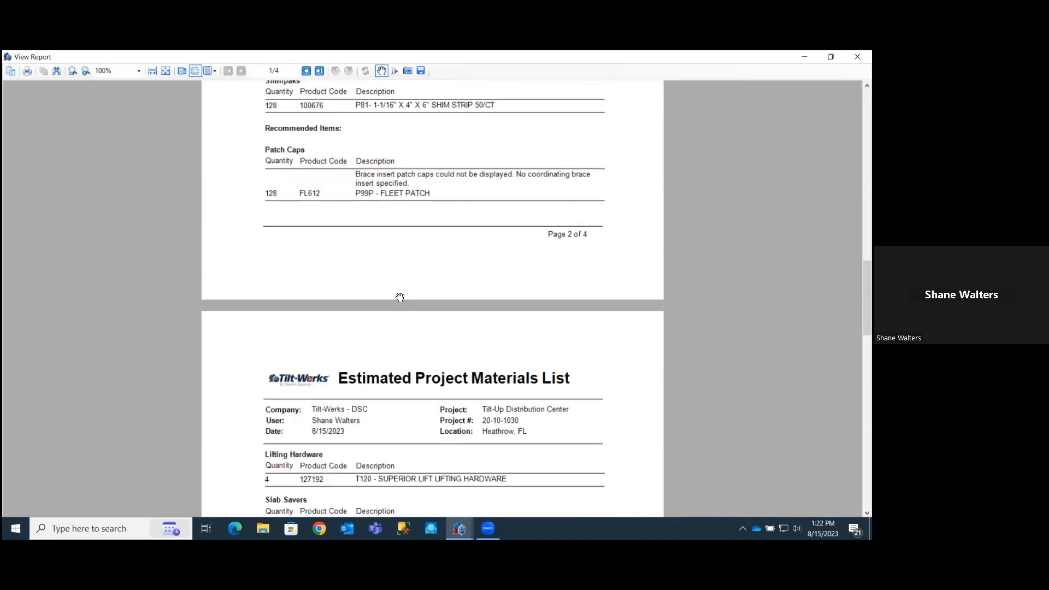
pyautogui.scroll(-4, 400, 297)
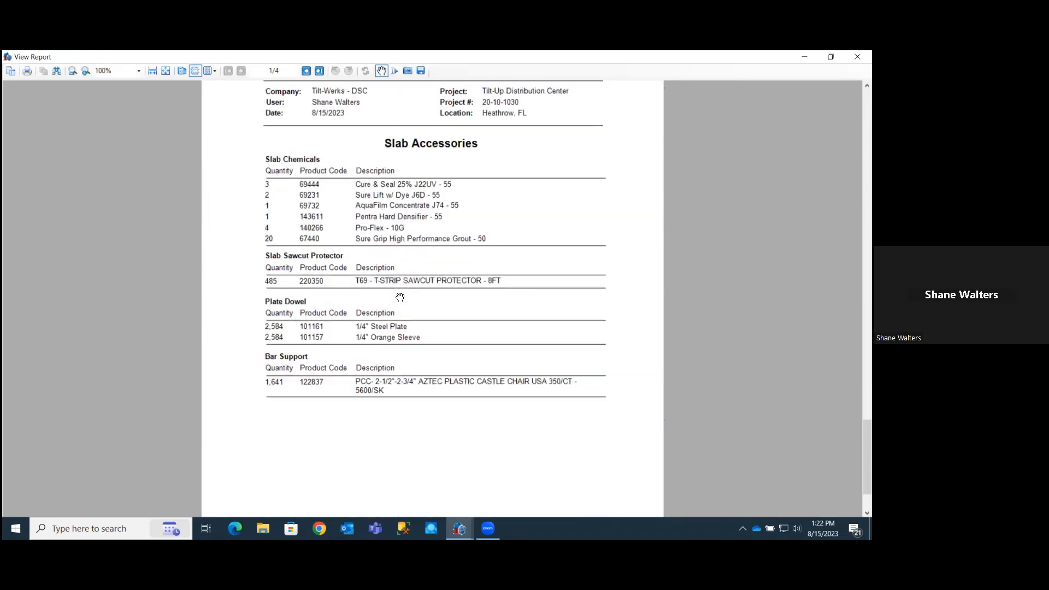
pyautogui.scroll(2, 401, 297)
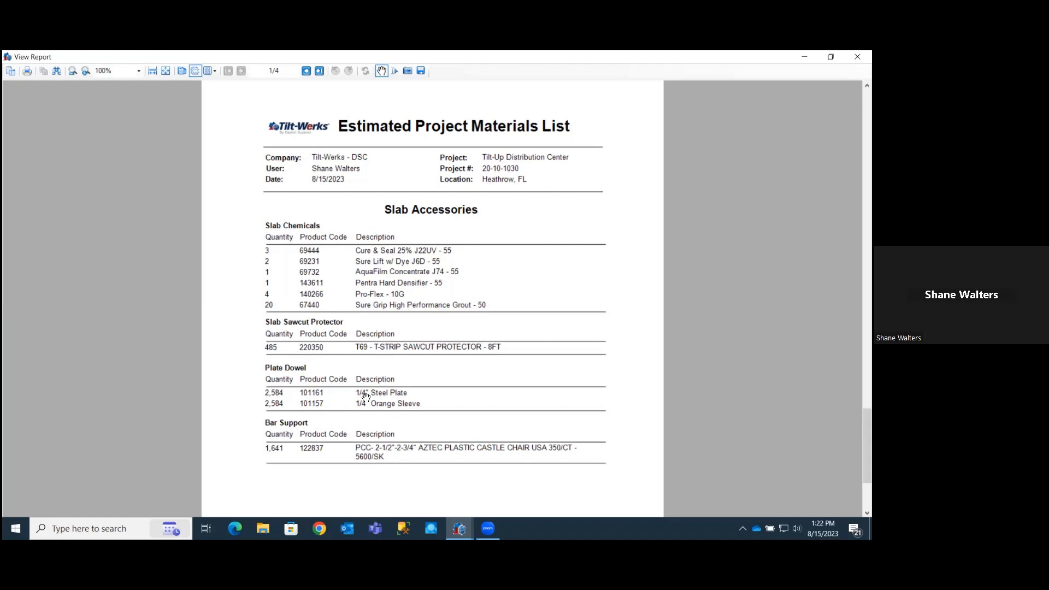
pyautogui.scroll(-2, 365, 396)
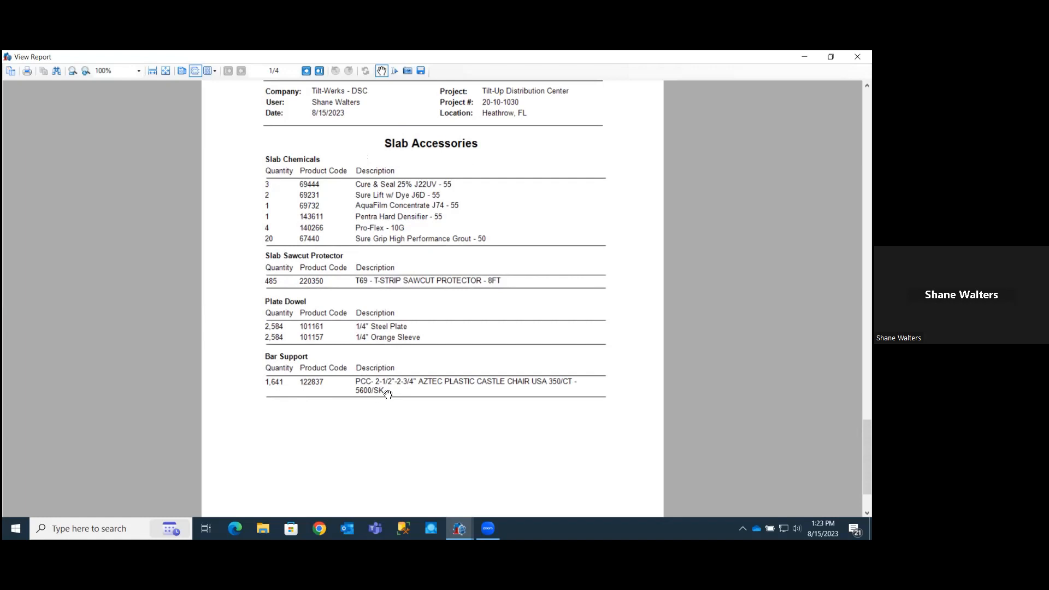
pyautogui.scroll(2, 387, 393)
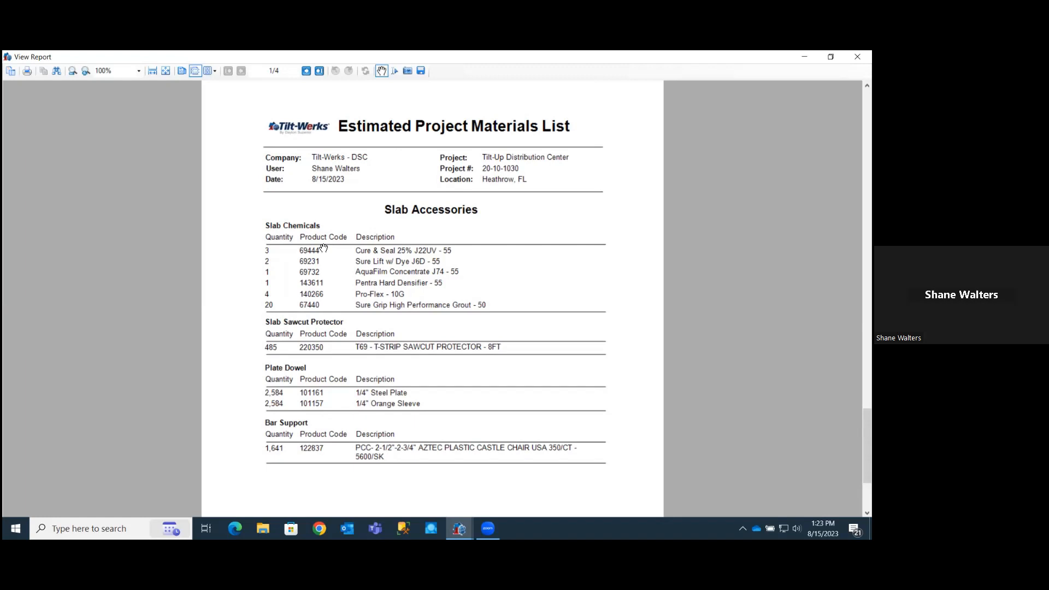
pyautogui.click(858, 56)
pyautogui.click(555, 425)
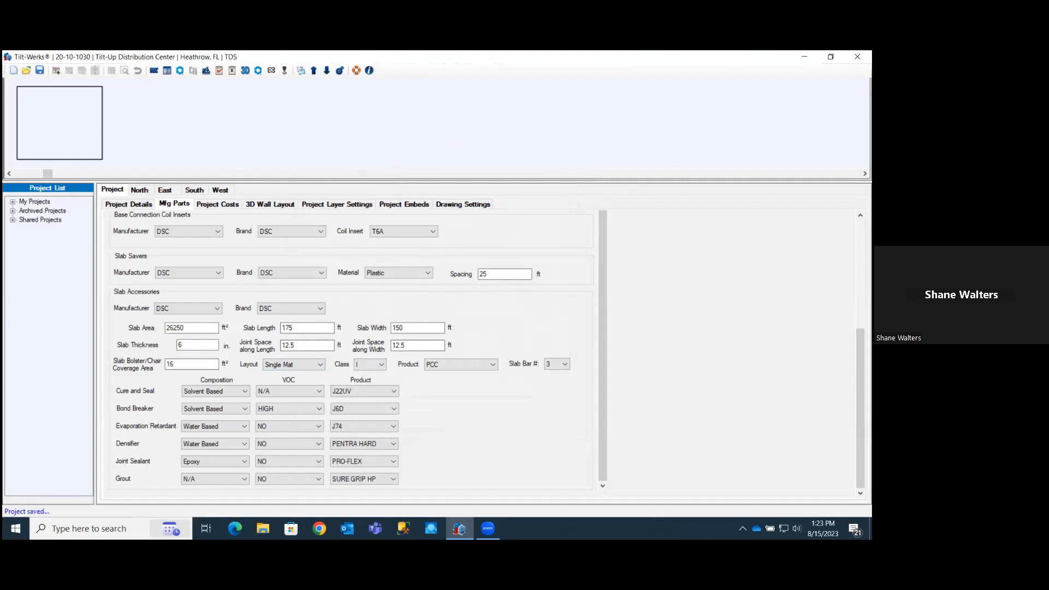
# Step: Start closing Tilt-Werks and switch to the Zoom meeting
pyautogui.click(857, 57)
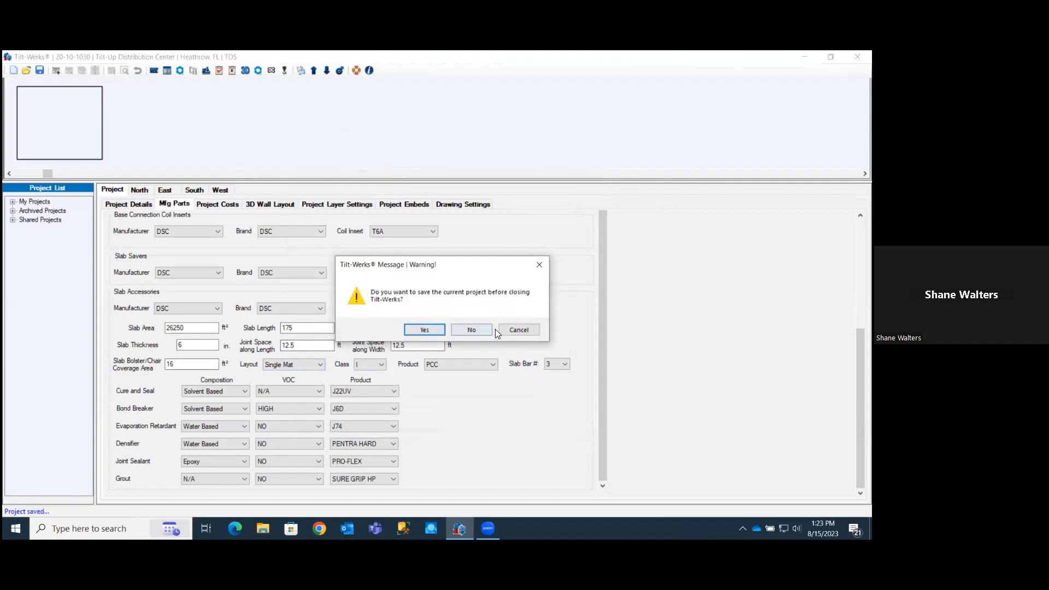
pyautogui.click(490, 525)
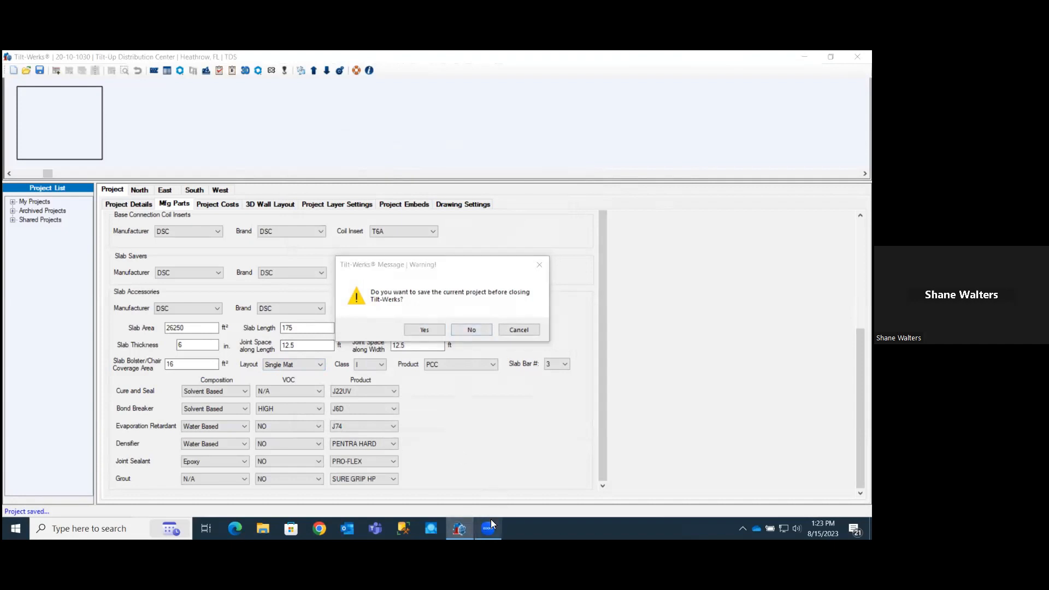